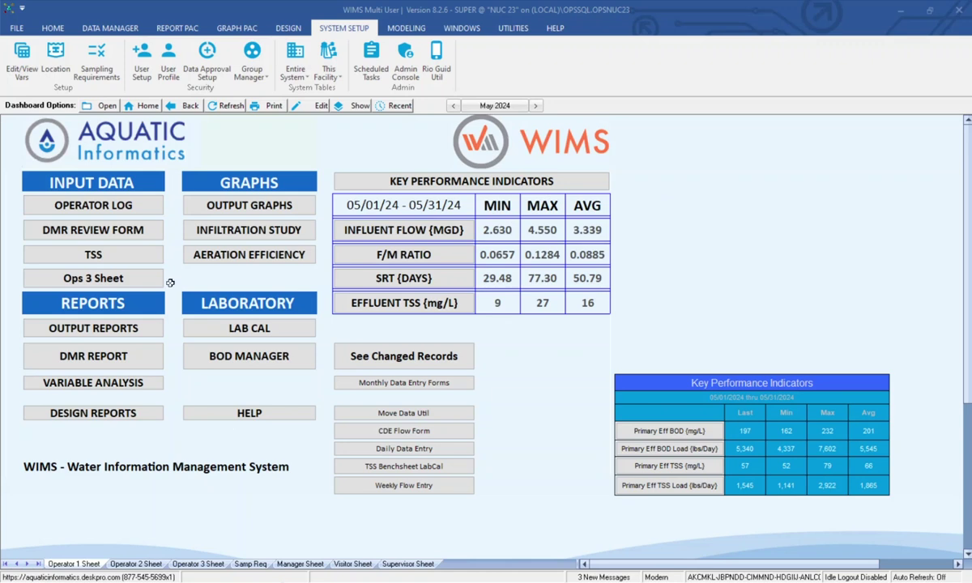
In the DMR Review Form, review the audit information and result comment of the June 14 effluent BOD value
click(114, 233)
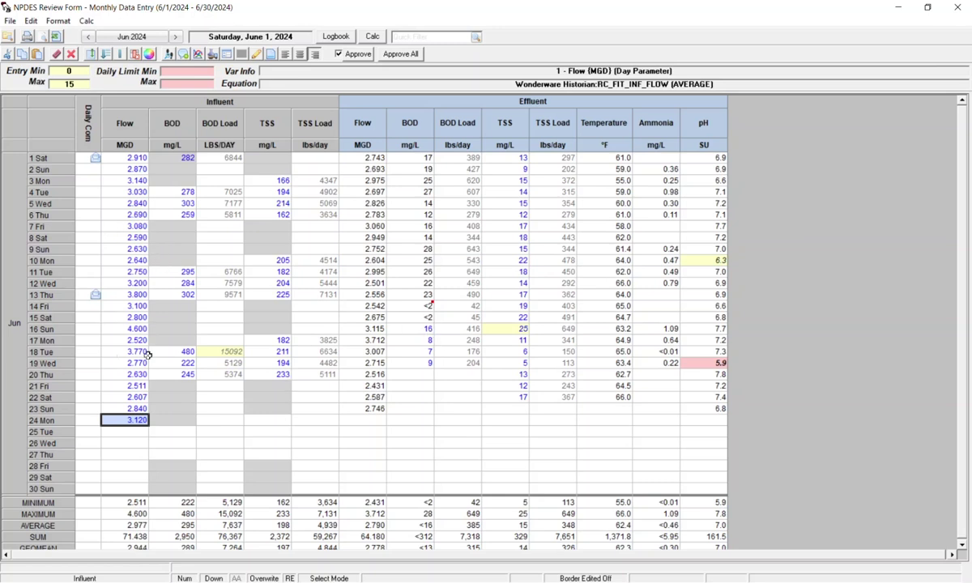
click(409, 308)
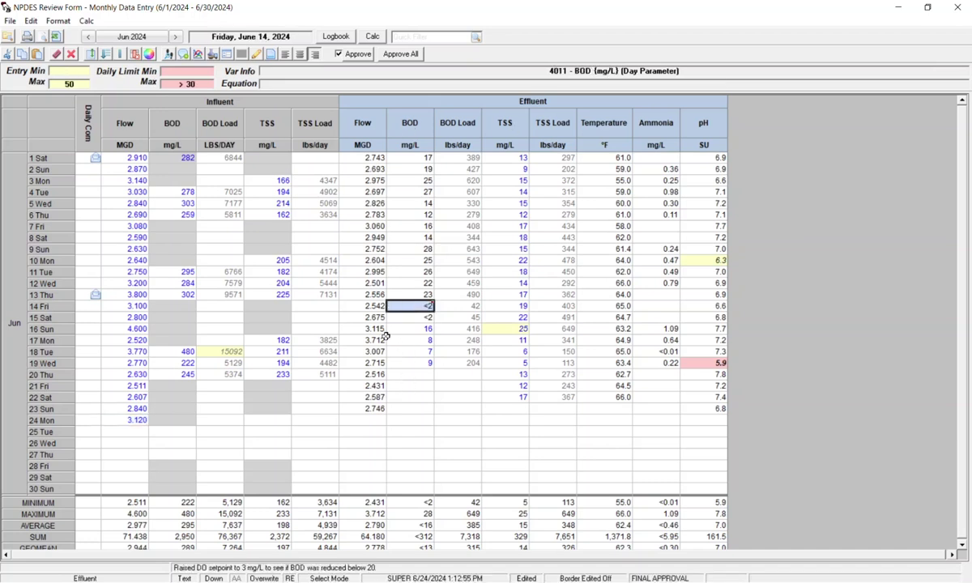
right_click(398, 309)
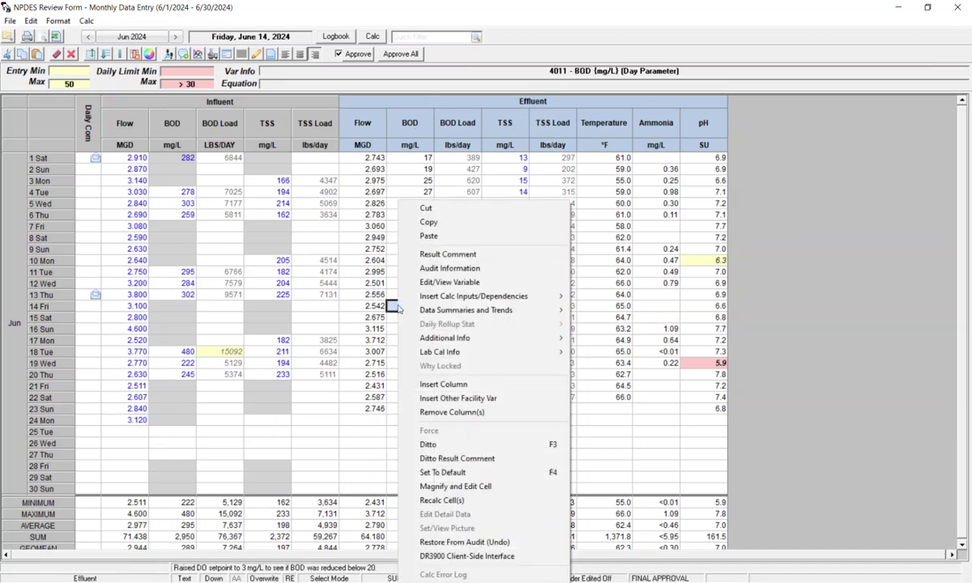
click(435, 273)
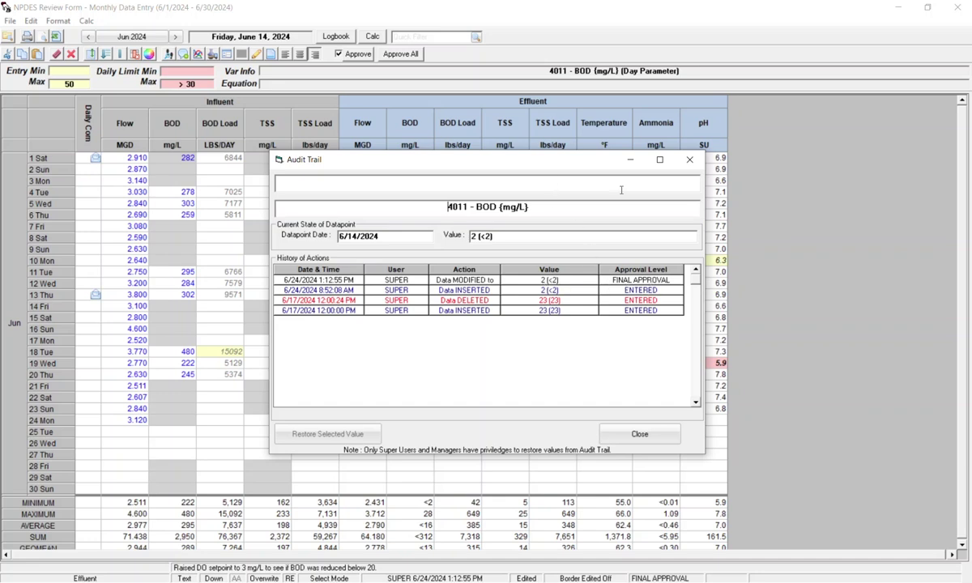
click(625, 438)
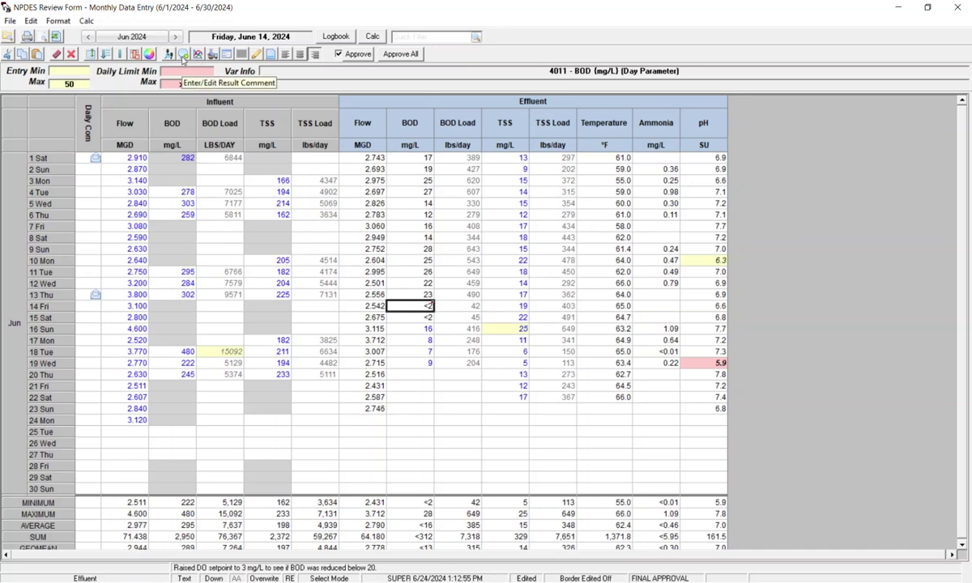
click(184, 55)
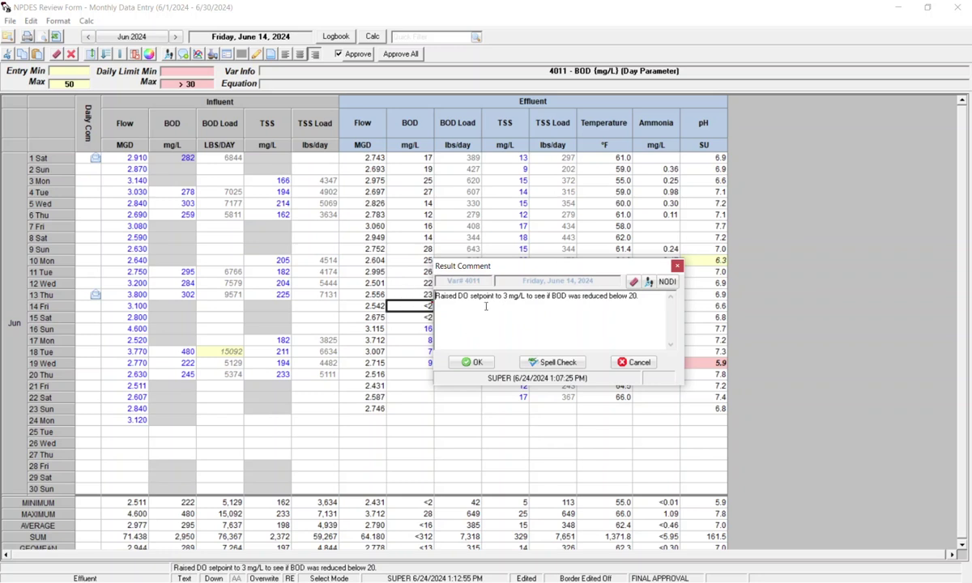
click(476, 363)
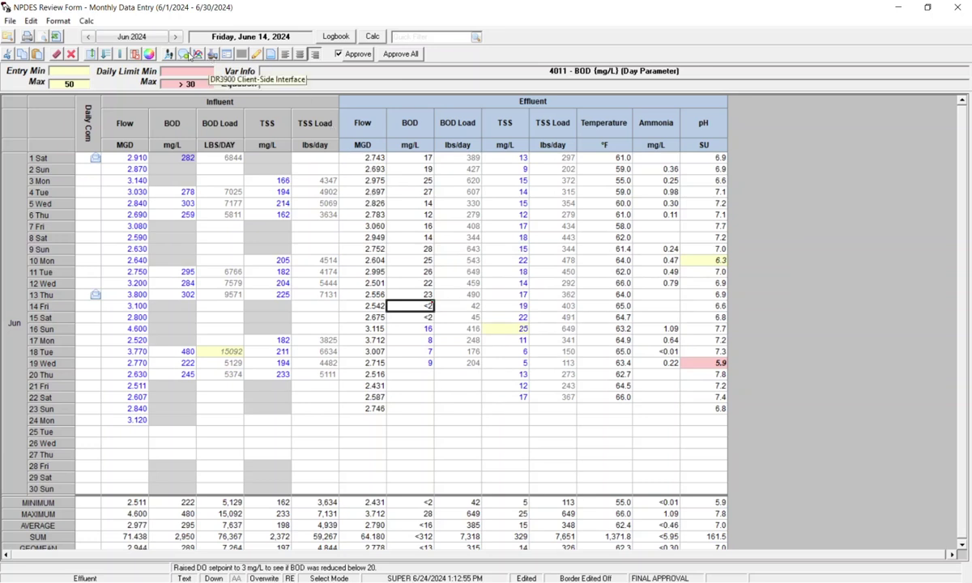
Plot the June effluent BOD, Flow and TSS columns in the quick graph, return to BOD, and close the graph
click(186, 55)
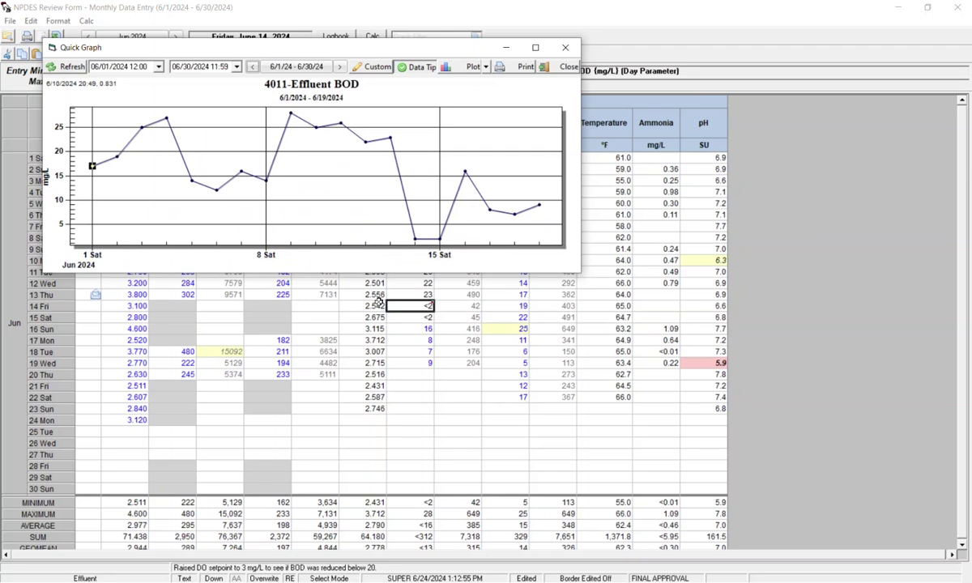
drag(386, 50, 800, 17)
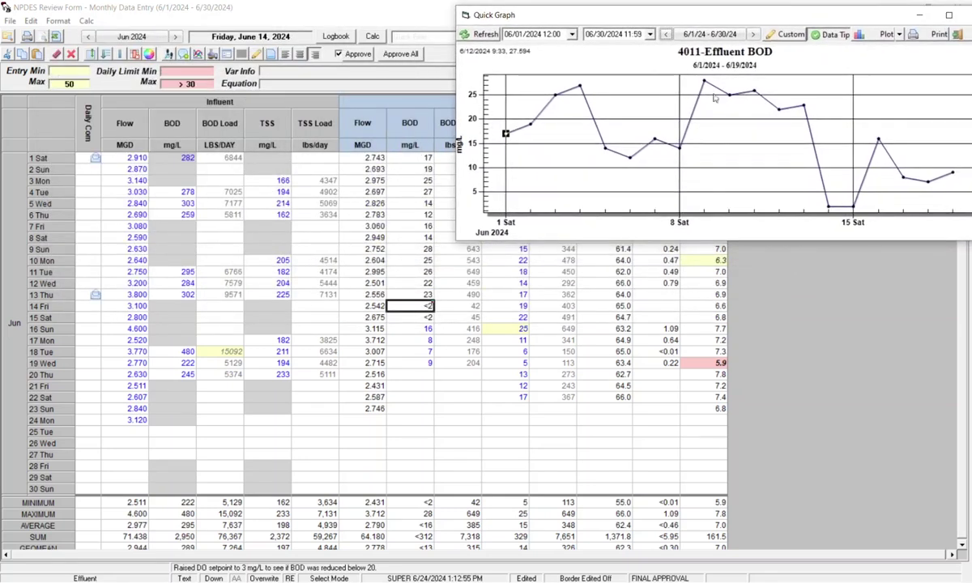
click(356, 315)
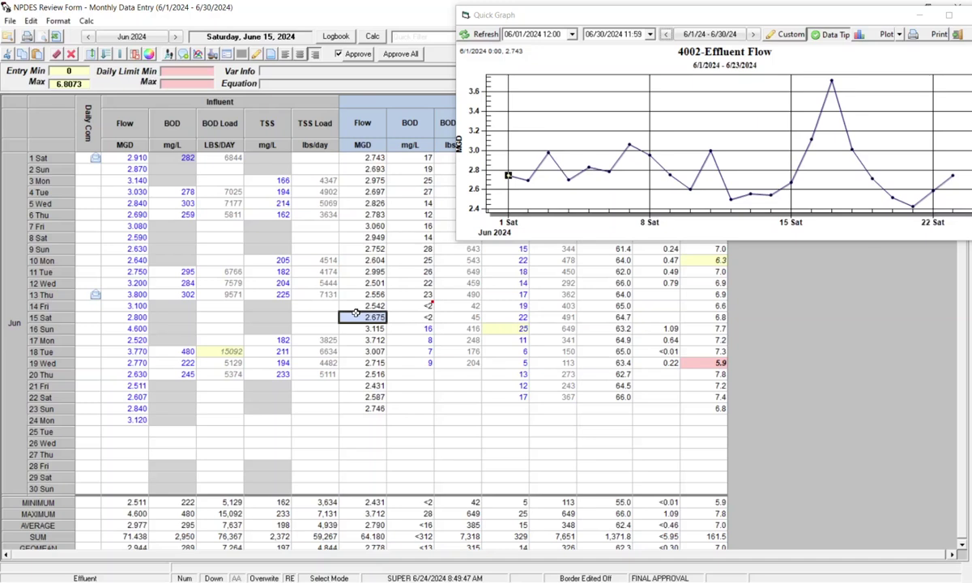
click(510, 306)
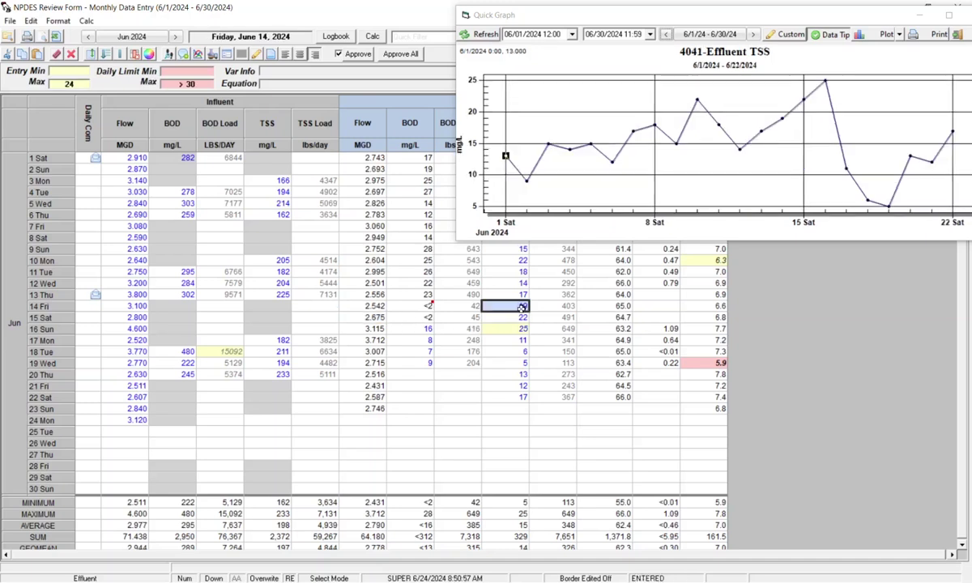
click(459, 285)
click(408, 274)
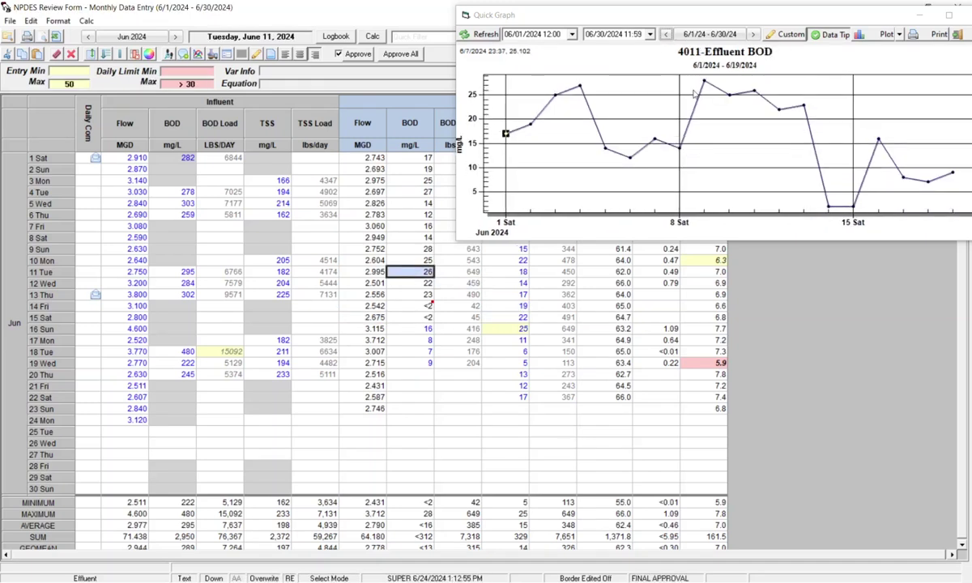
drag(822, 19, 744, 36)
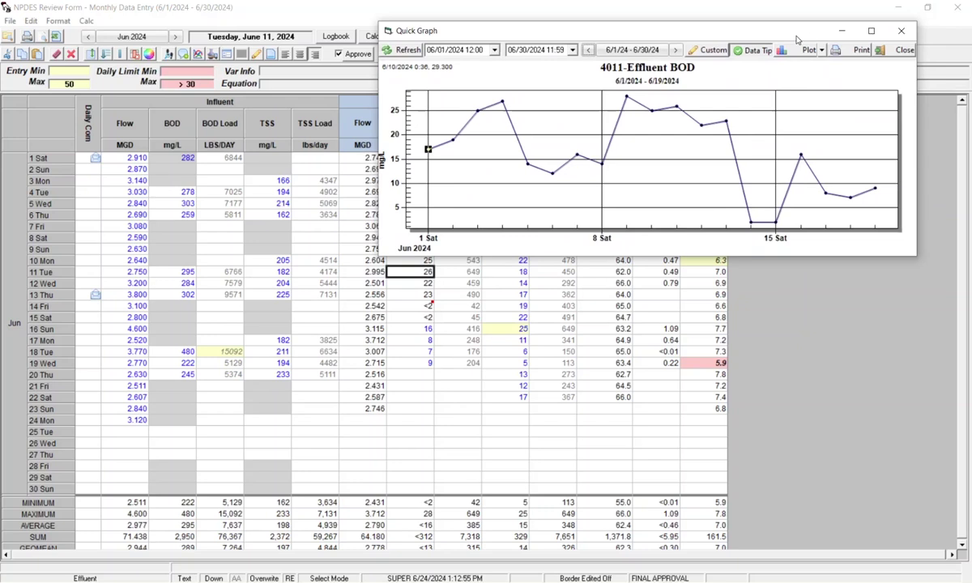
click(910, 50)
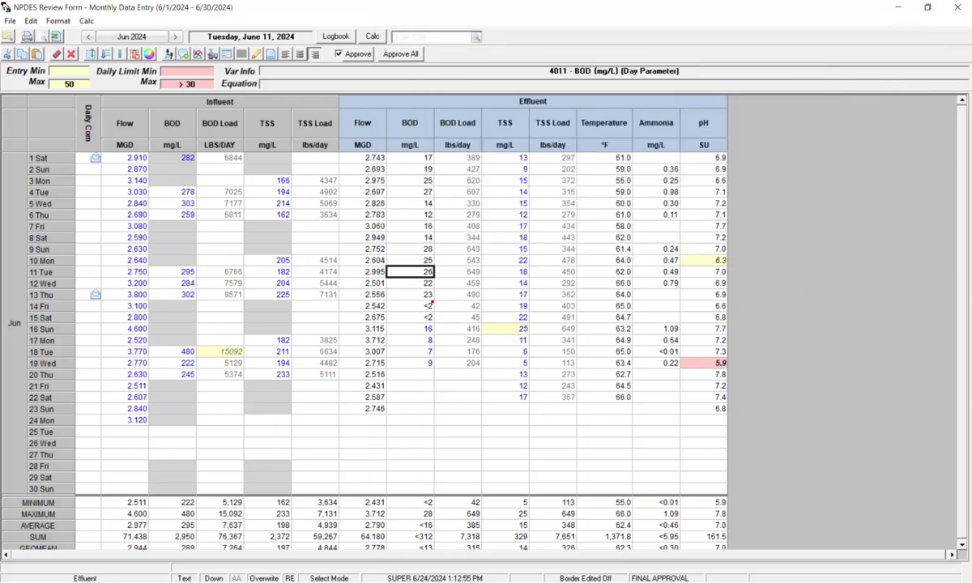
Enter <2 as the effluent BOD result for June 20, 2024, and reselect that cell
click(413, 375)
text(<2)
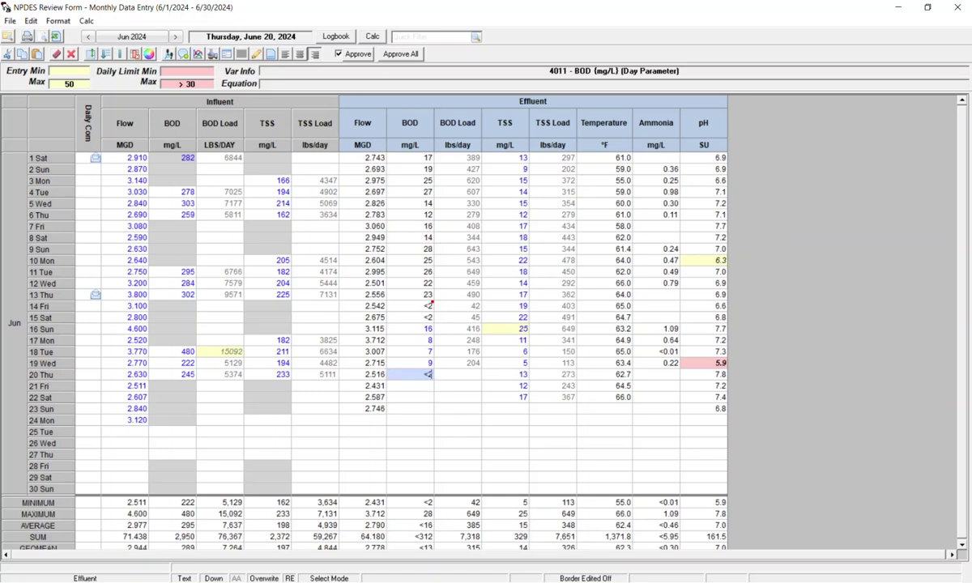
key(Return)
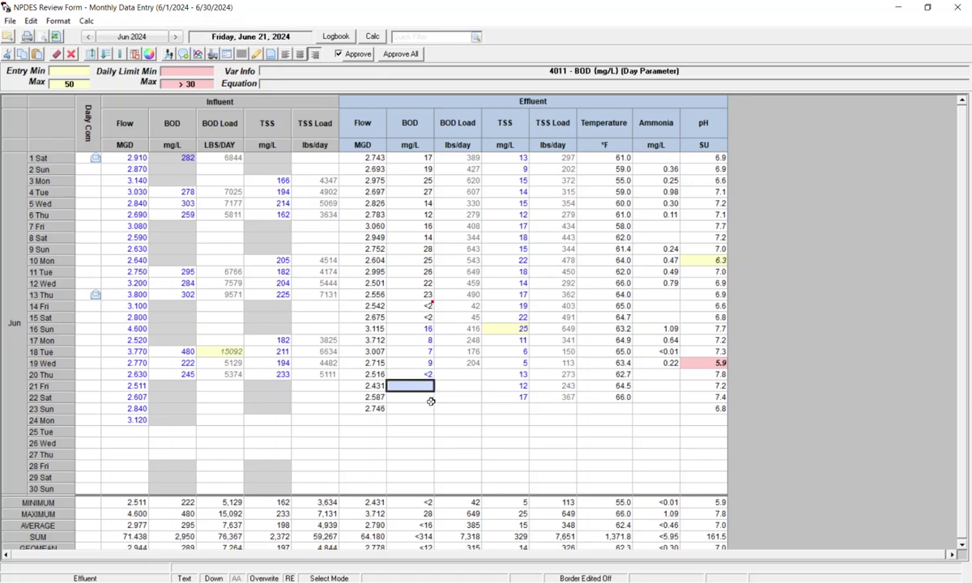
click(417, 376)
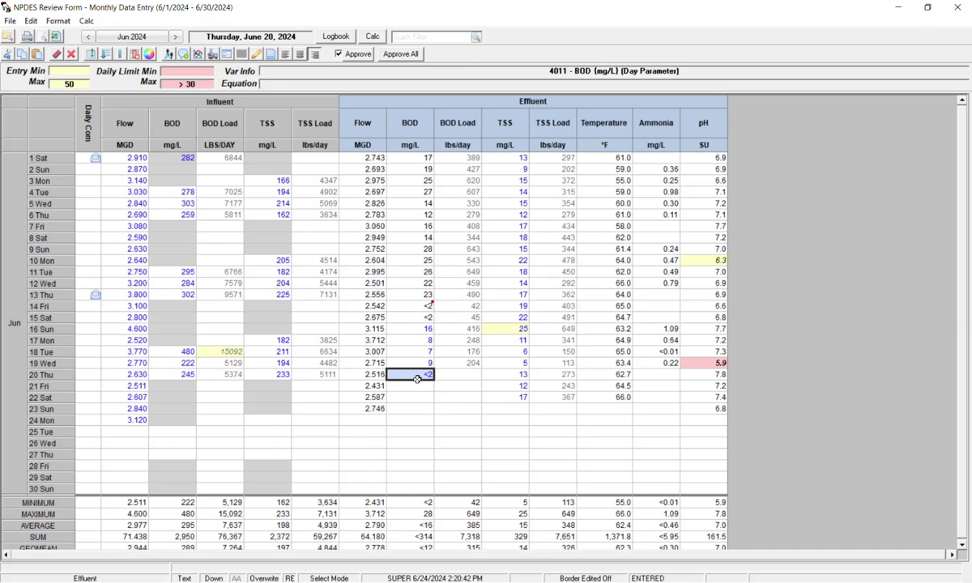
Enter 8.6 as the effluent pH for June 24, 2024, and accept the out-of-range entry
click(702, 420)
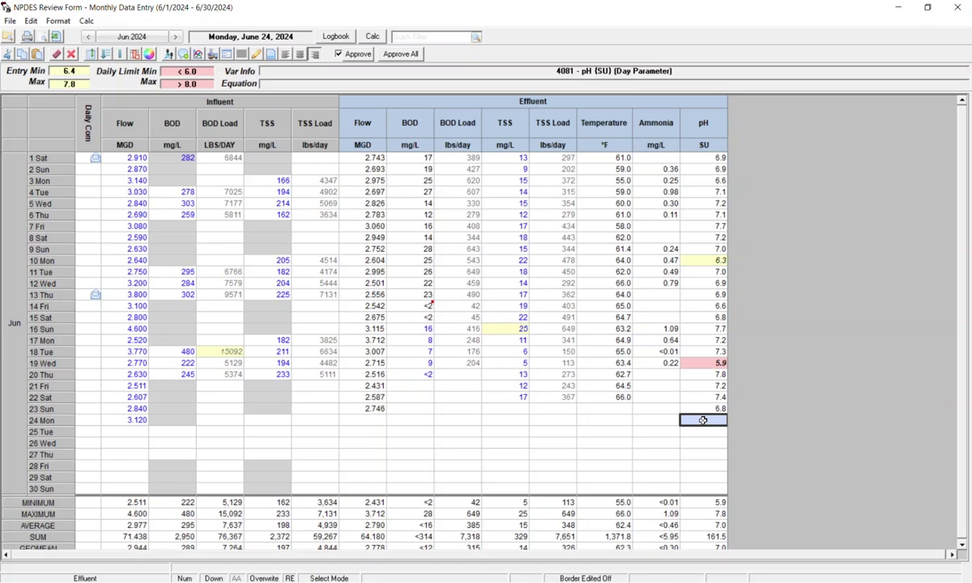
text(8)
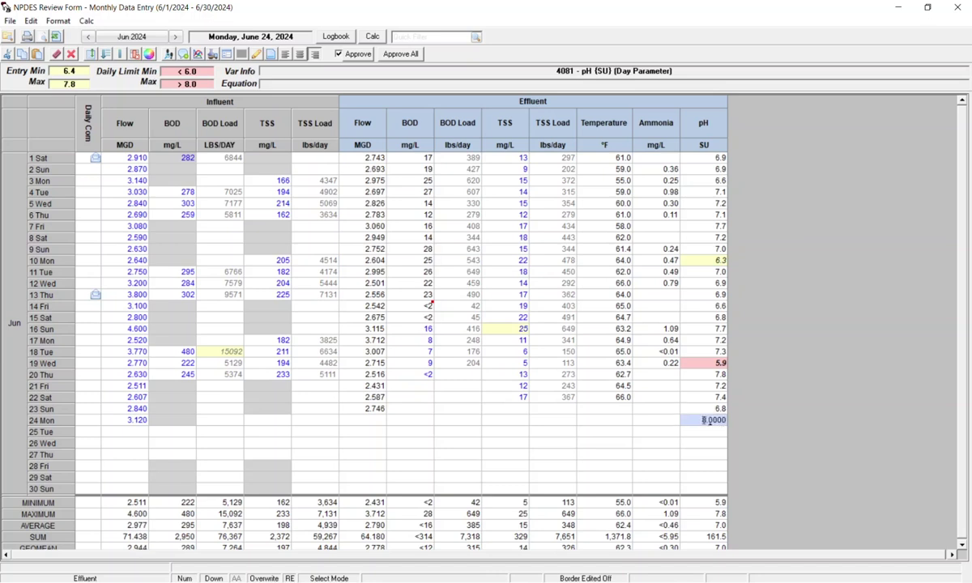
text(.6)
key(Return)
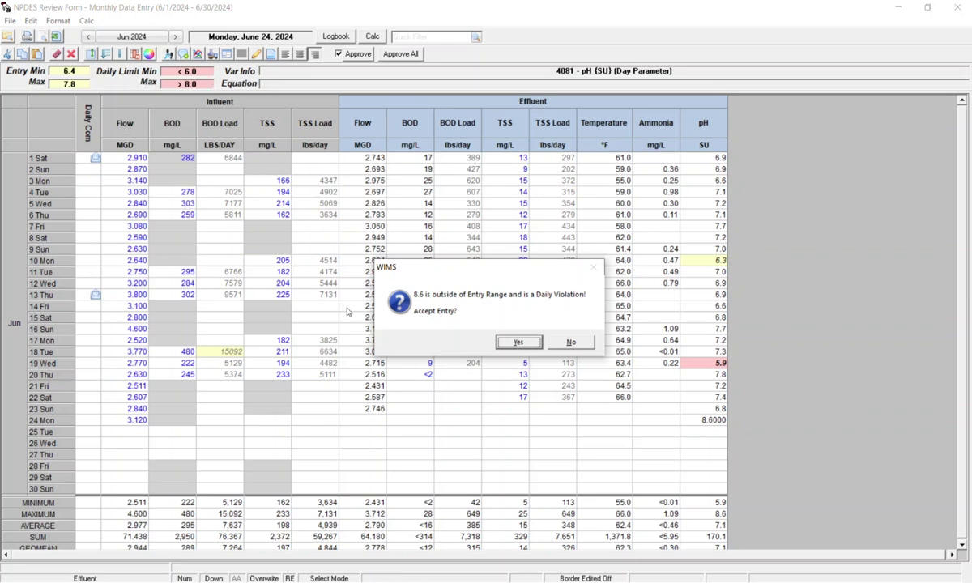
click(515, 343)
click(692, 443)
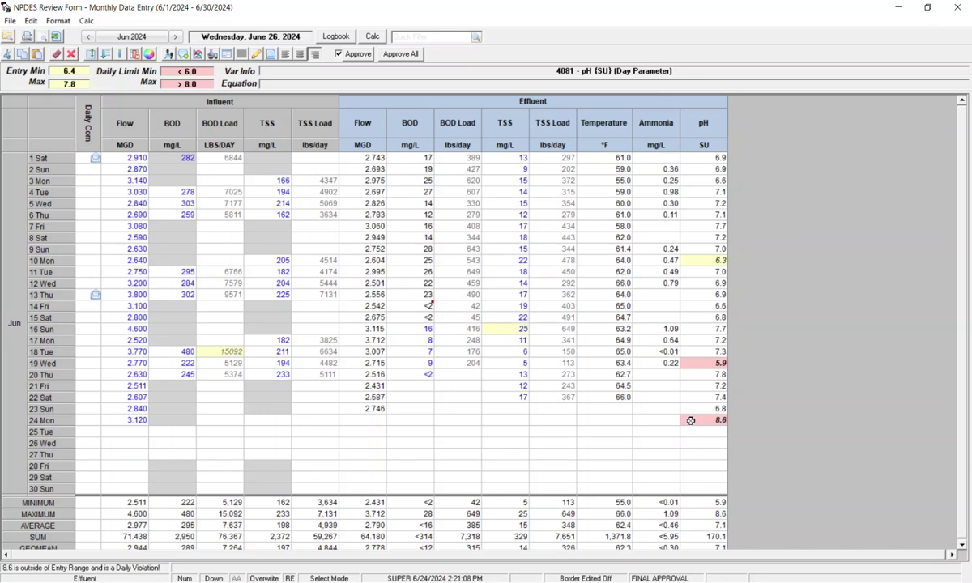
click(596, 432)
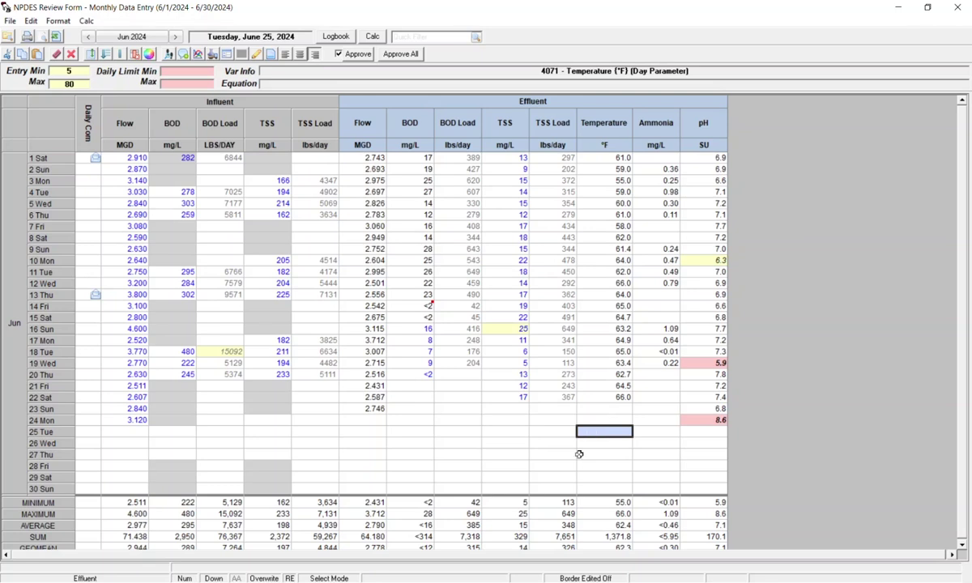
Go back to April 2024 and examine the effluent flow values for April 13 and the flagged April 16
click(89, 40)
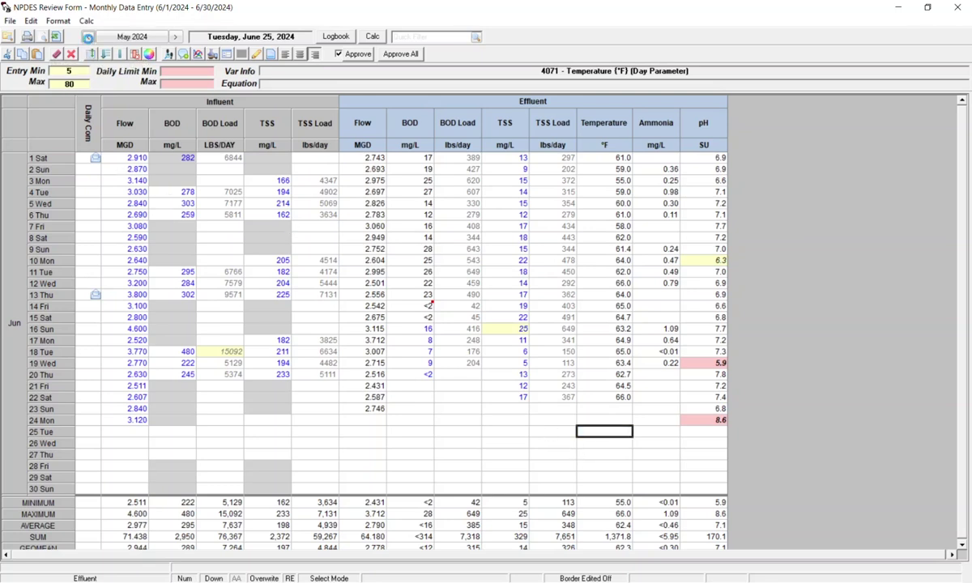
click(89, 41)
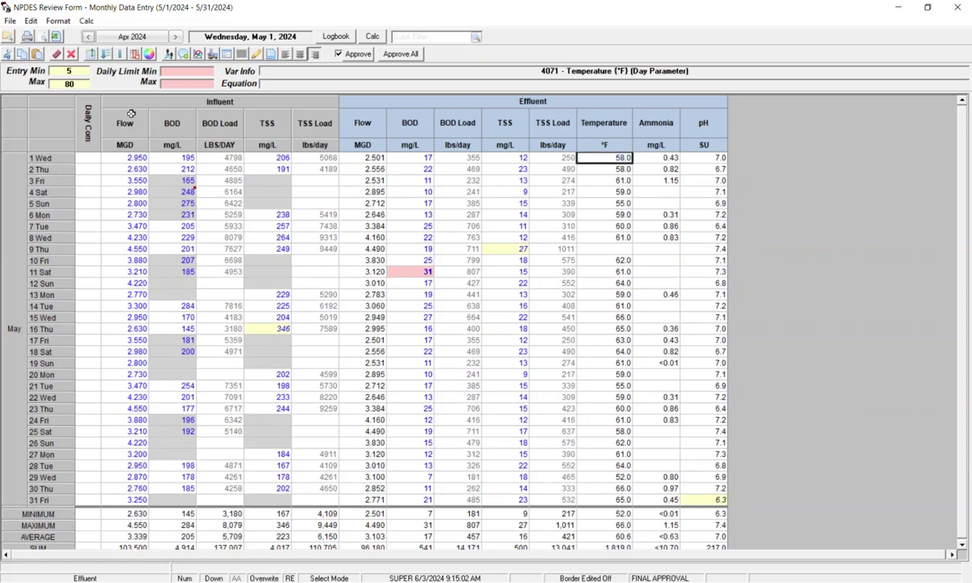
click(359, 297)
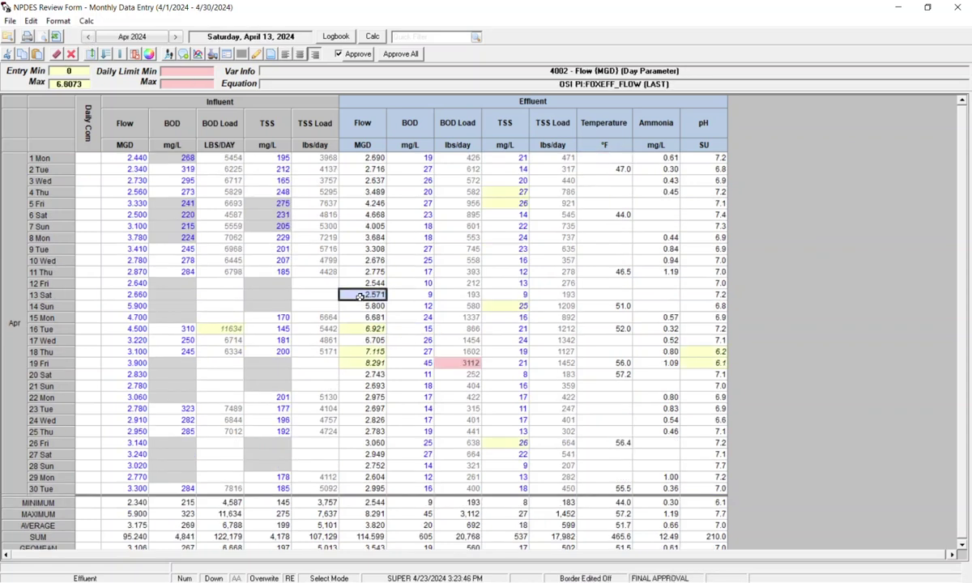
click(364, 328)
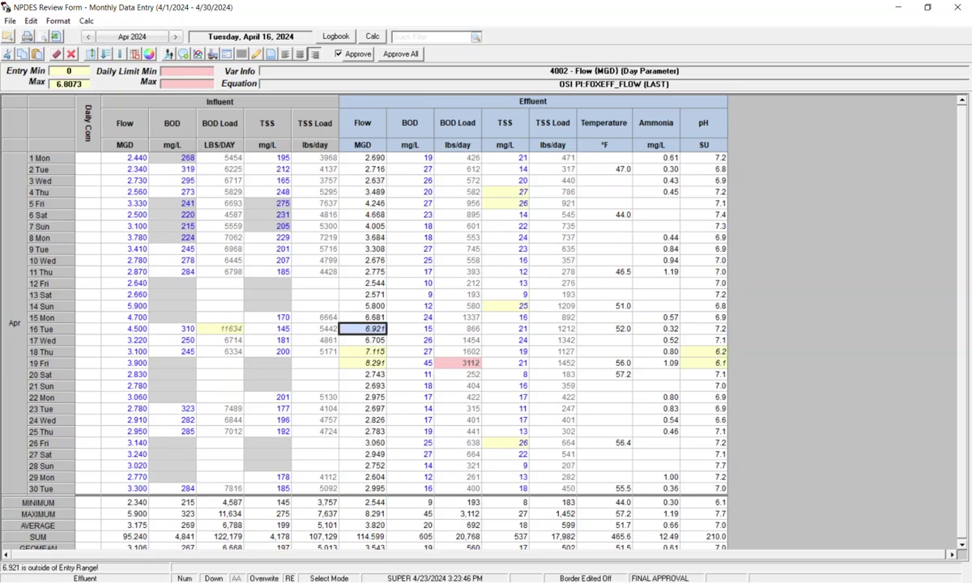
Switch to WIMS Rio and view the details and audit information of the June 24 influent flow in the NPDES spreadsheet
drag(970, 42, 308, 1)
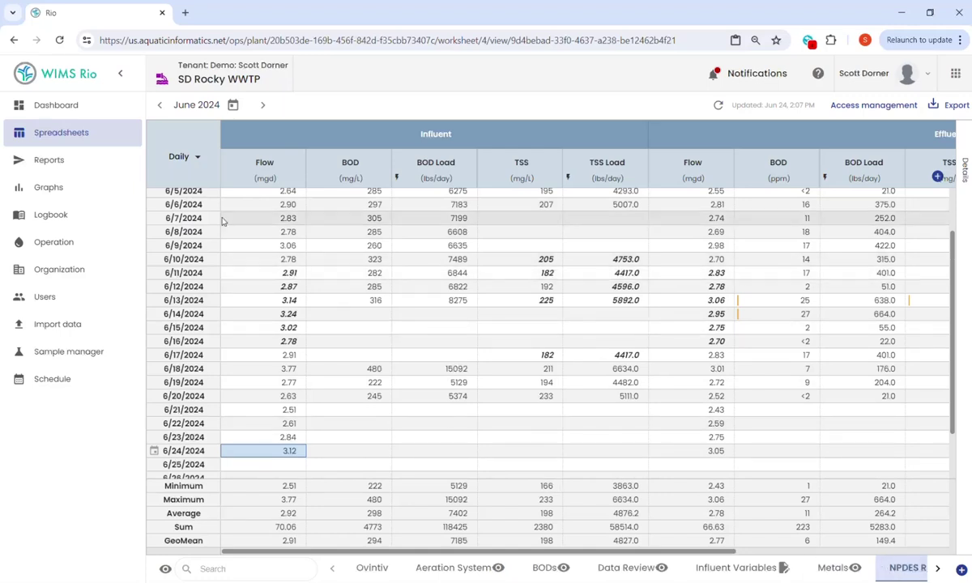
click(403, 422)
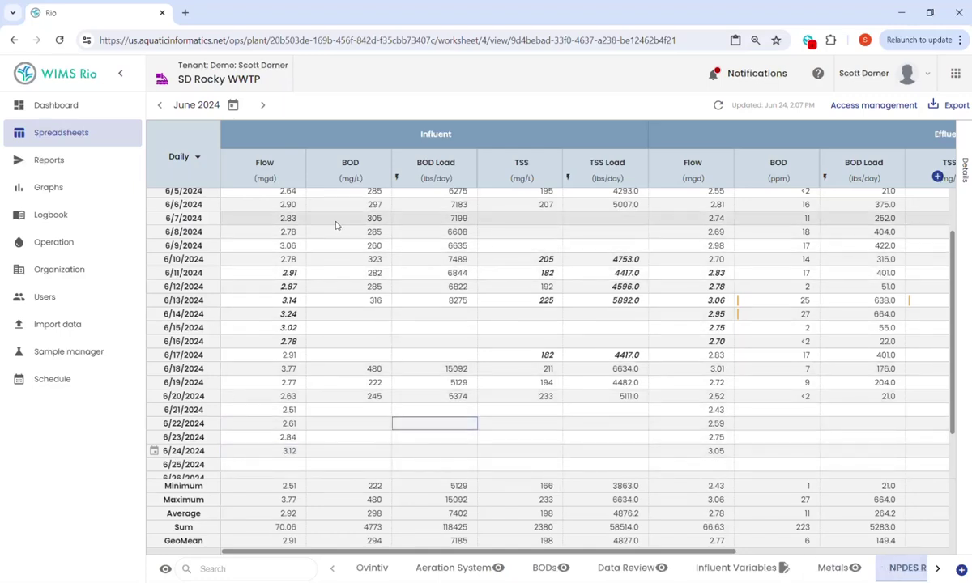
click(285, 233)
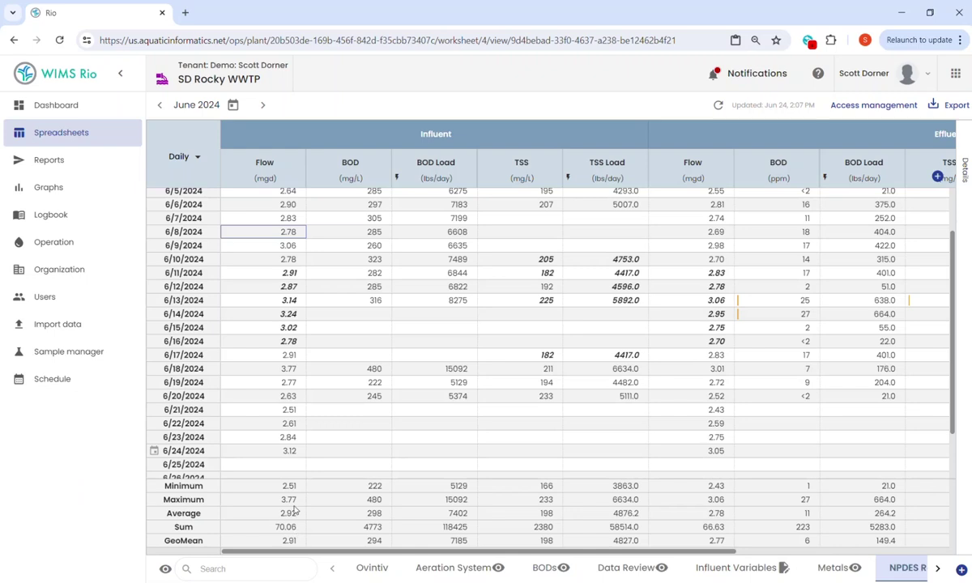
click(268, 455)
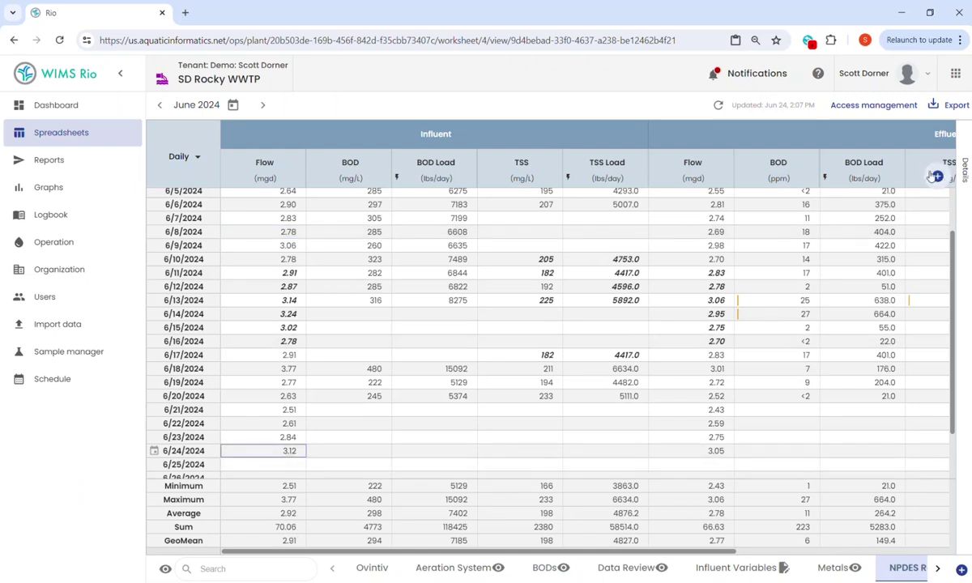
click(965, 170)
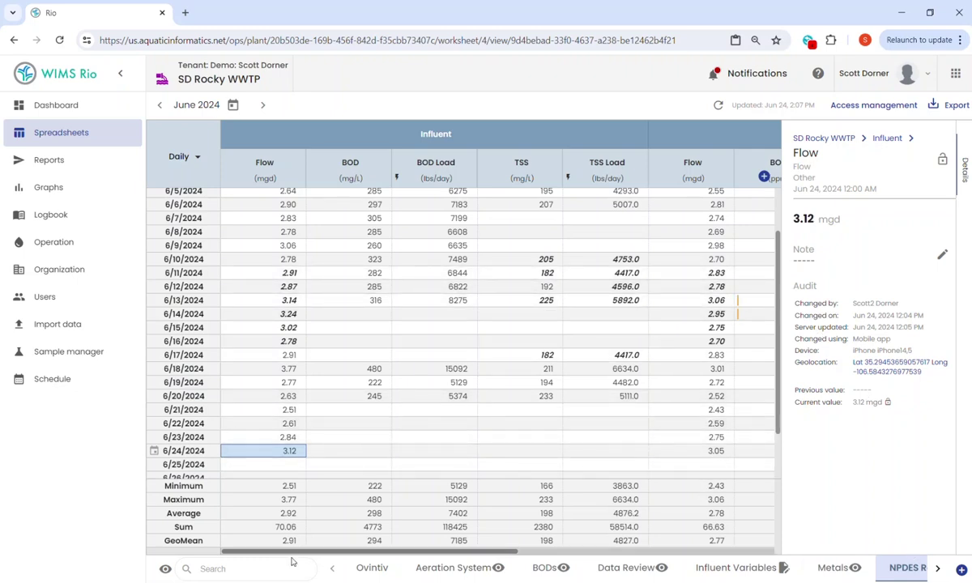
Find and open the Flows spreadsheet, and show the details of the influent flow for June 24, 2024
click(239, 570)
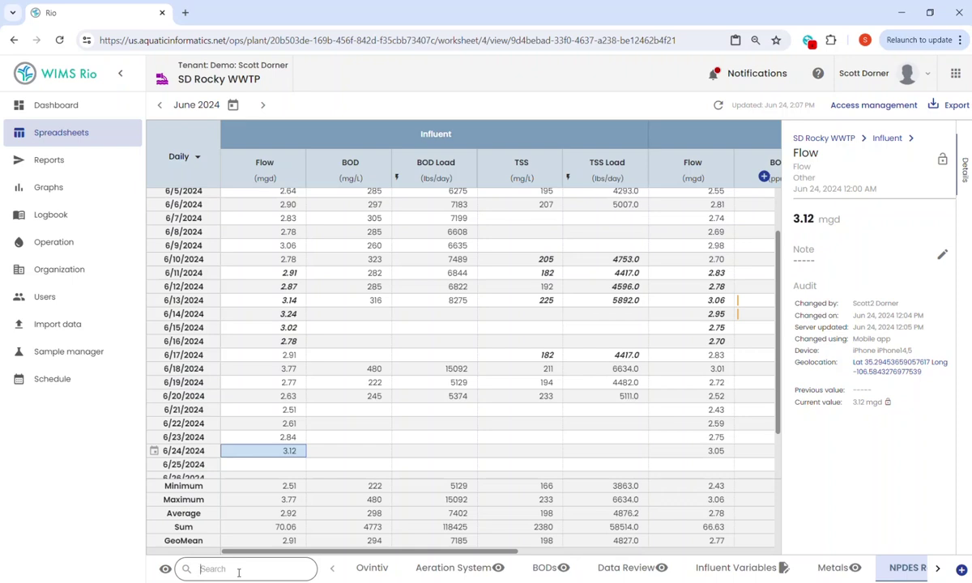
text(Flows)
key(Return)
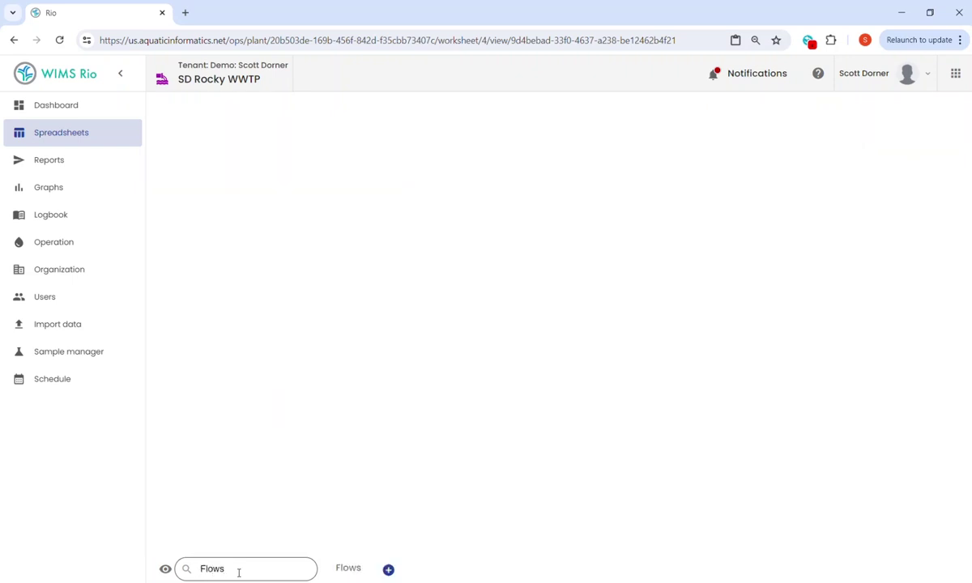
click(351, 571)
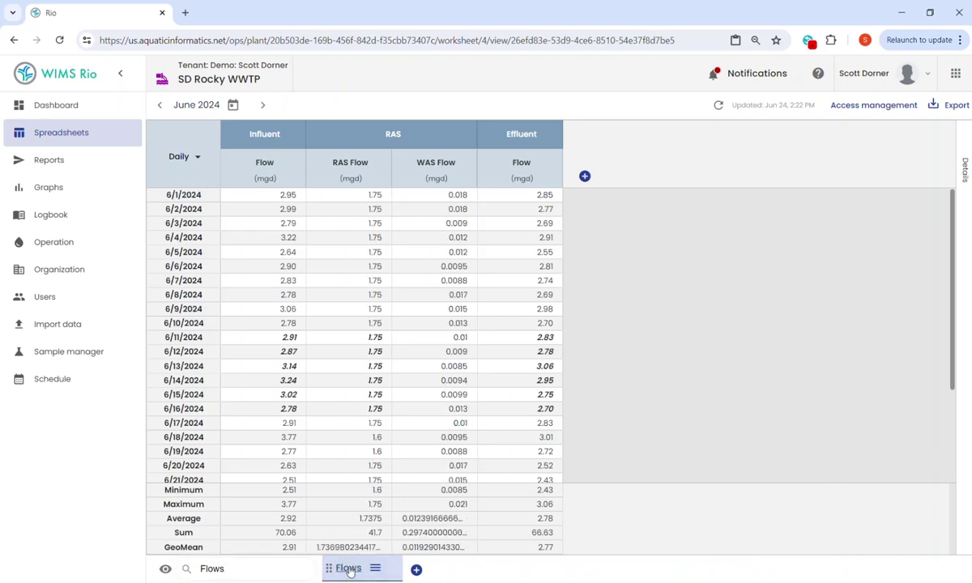
scroll(324, 340, down, 3)
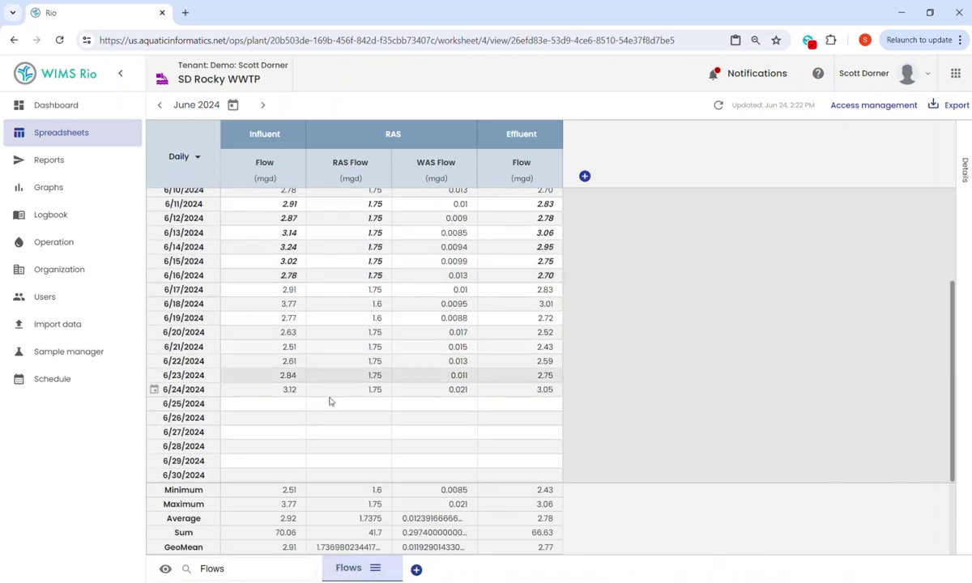
click(275, 391)
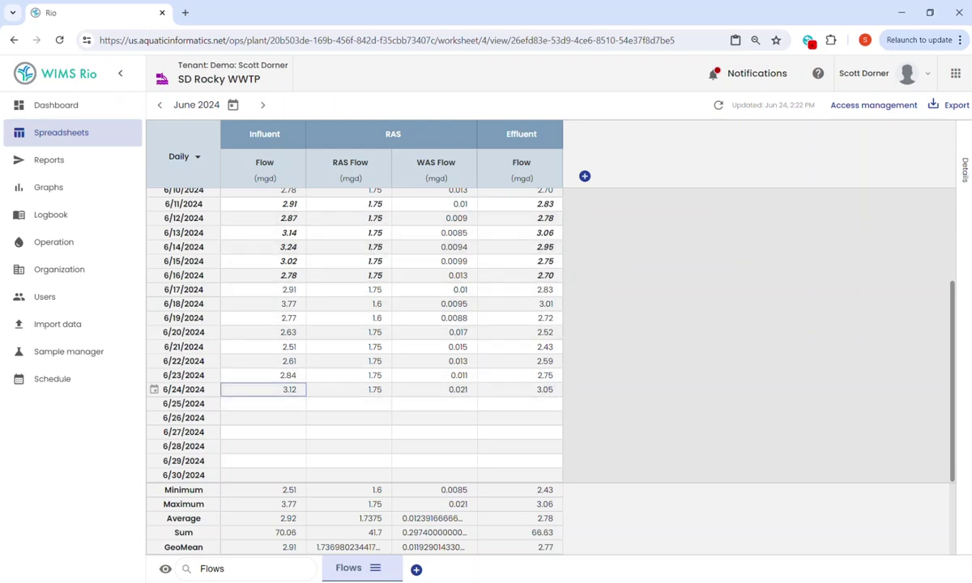
click(963, 174)
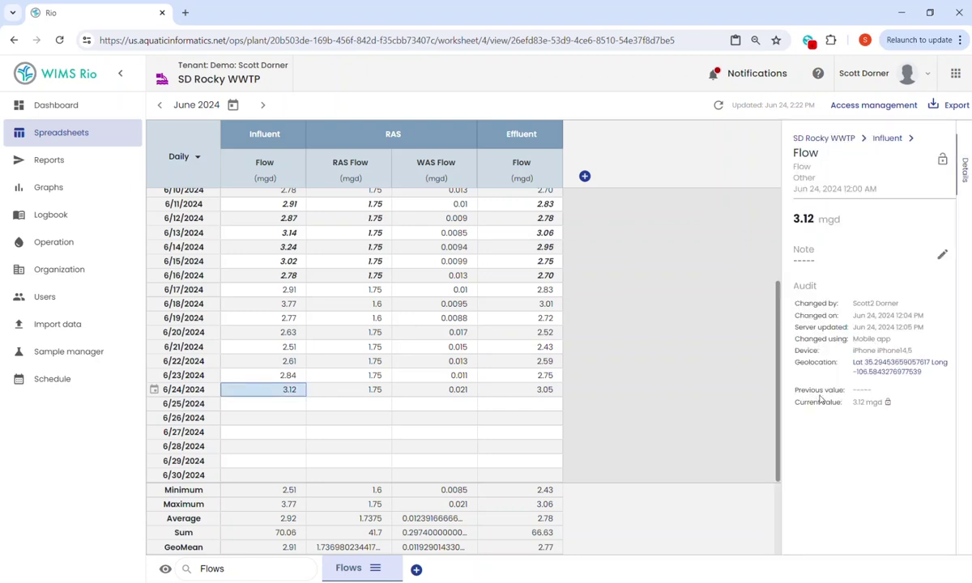